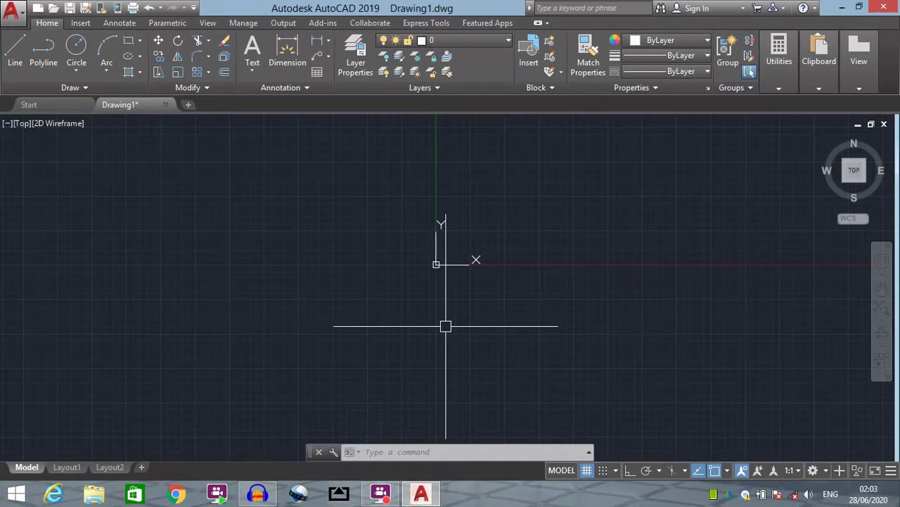
Step: Set the drawing length units to Architectural with 0'-0 1/4" precision, accepting the warning
text(un)
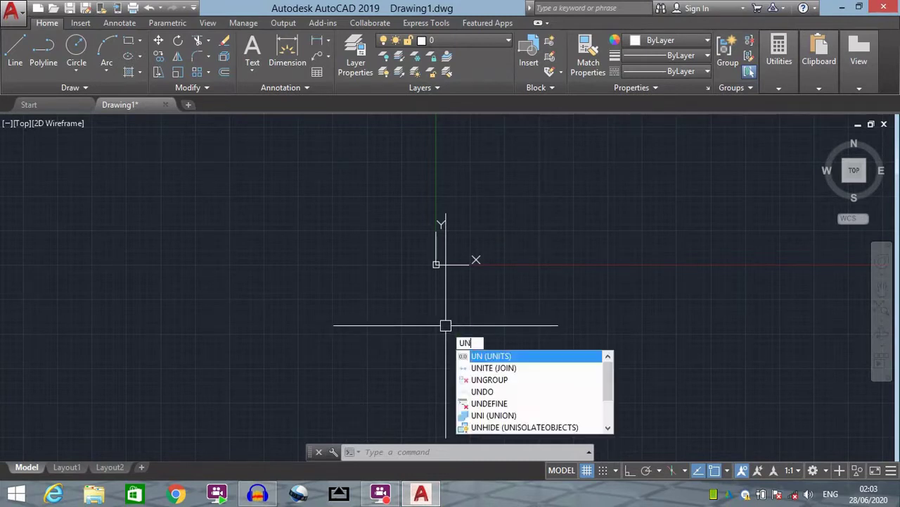
key(Return)
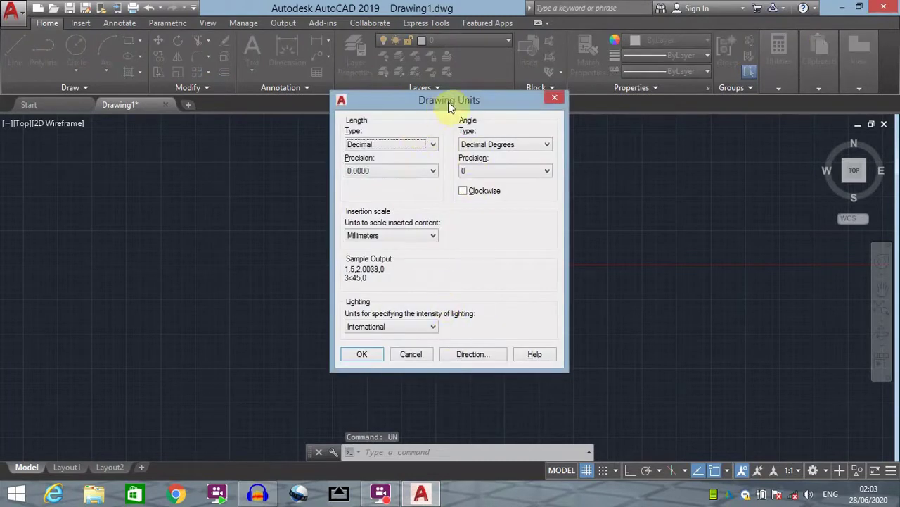
drag(448, 101, 450, 88)
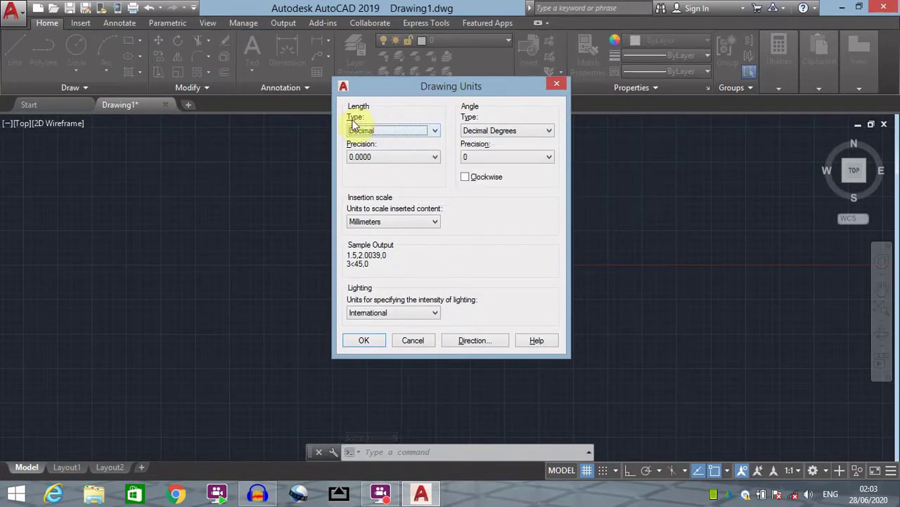
click(431, 131)
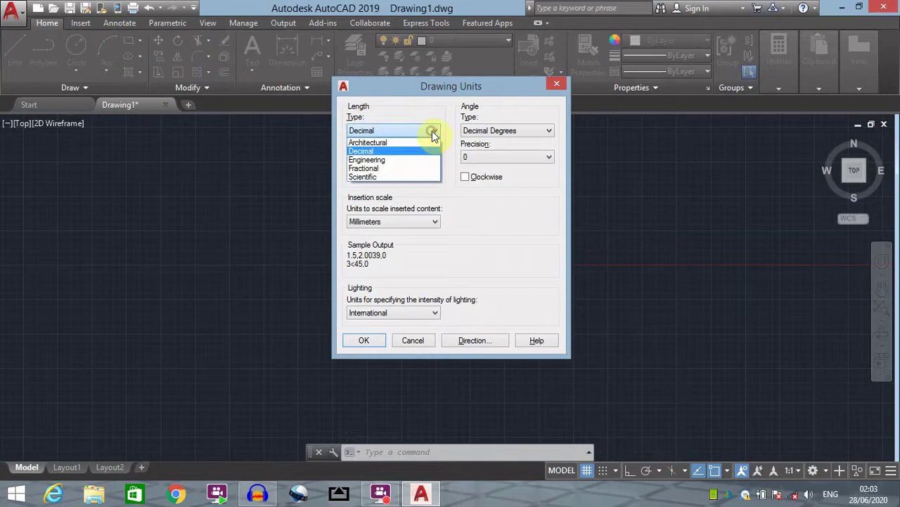
click(384, 143)
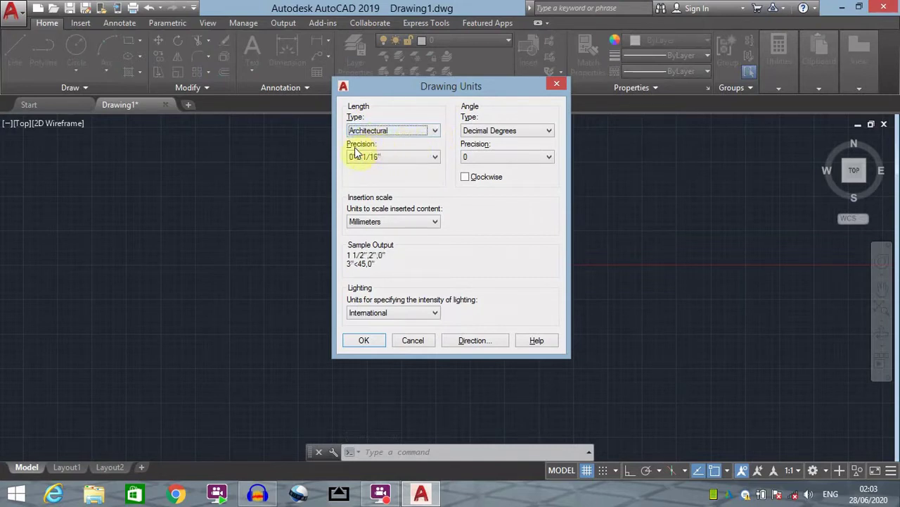
click(427, 157)
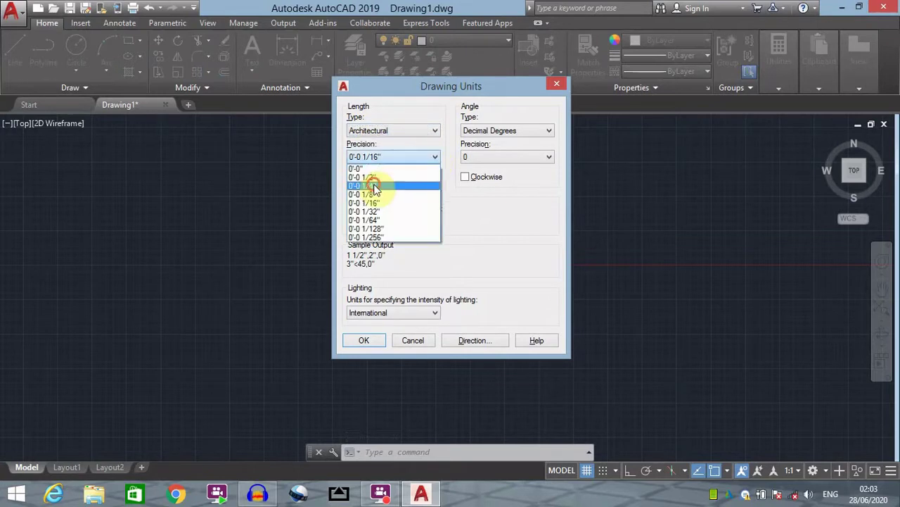
click(373, 185)
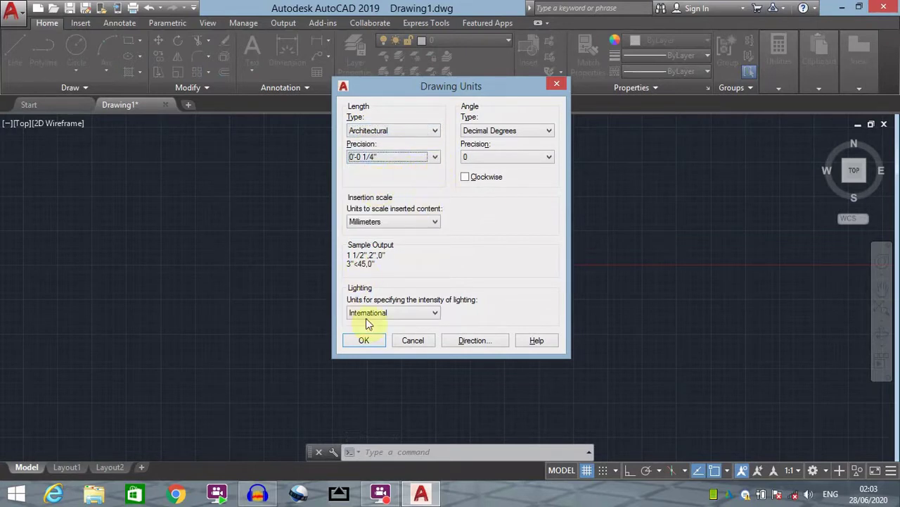
click(363, 340)
click(511, 269)
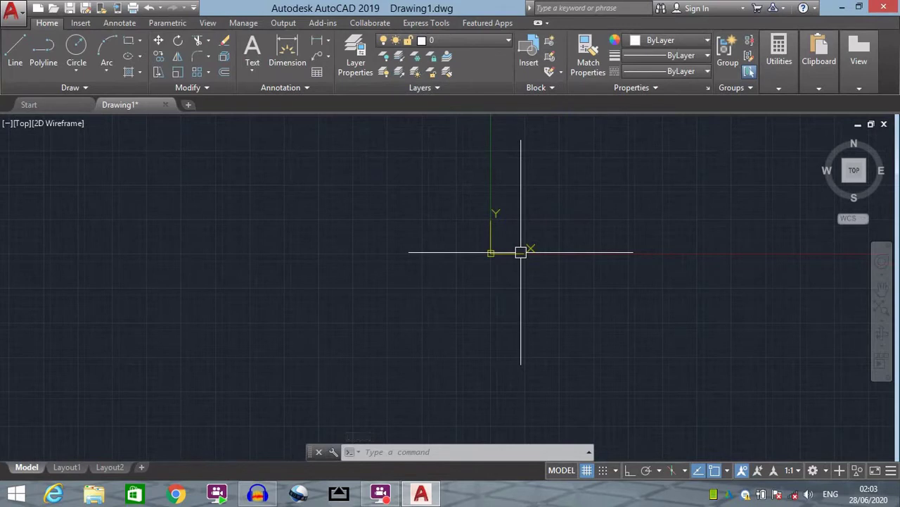
Step: Open the Dimension Style Manager with the D alias and start modifying the ISO-25 style
text(d)
key(Return)
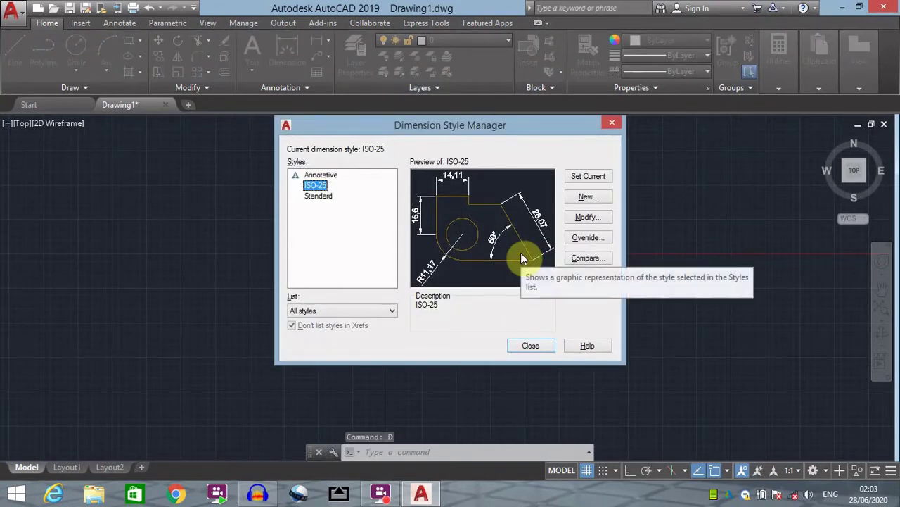
mouse_move(500, 129)
mouse_down()
mouse_move(503, 113)
mouse_move(476, 101)
mouse_up()
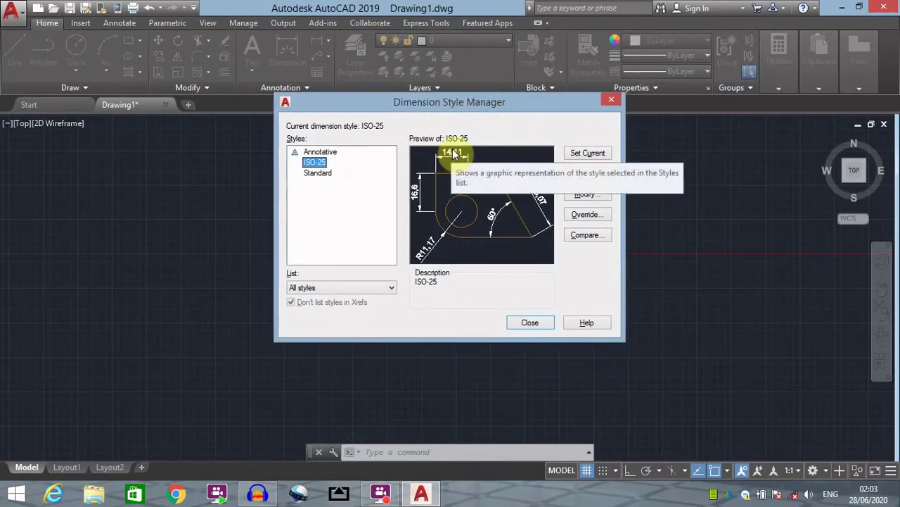
click(585, 195)
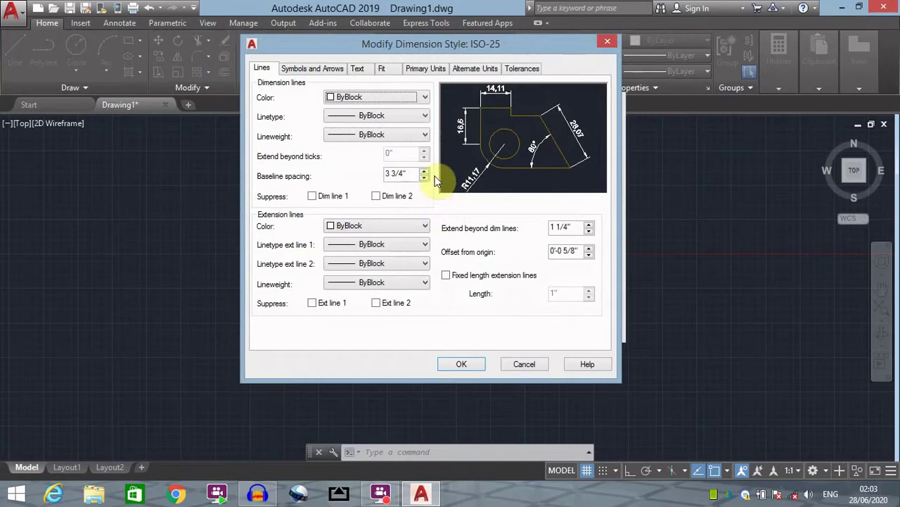
Step: Set the ISO-25 primary unit format to Architectural with 0'-0 1/4" precision
click(433, 71)
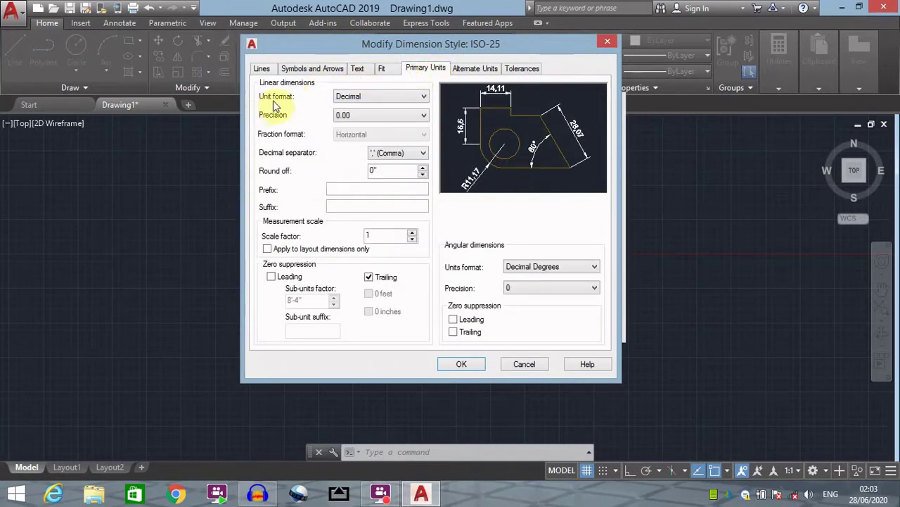
click(422, 96)
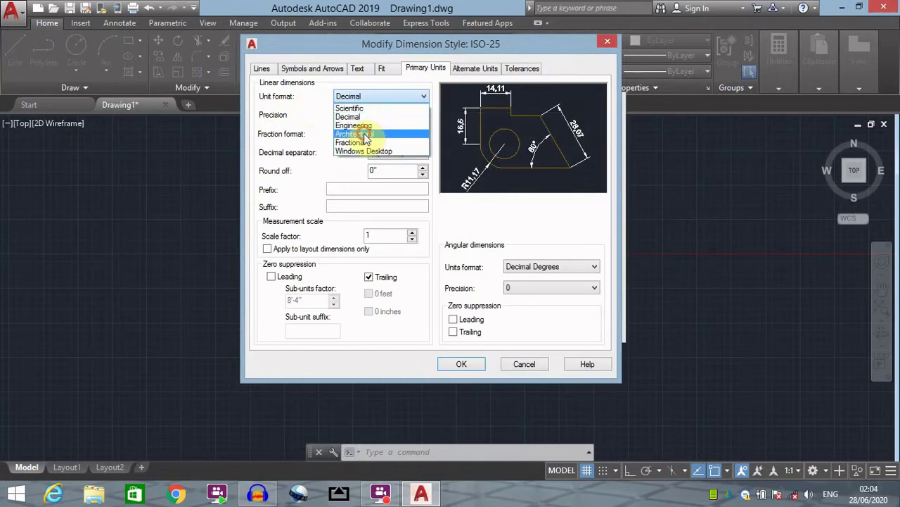
click(365, 135)
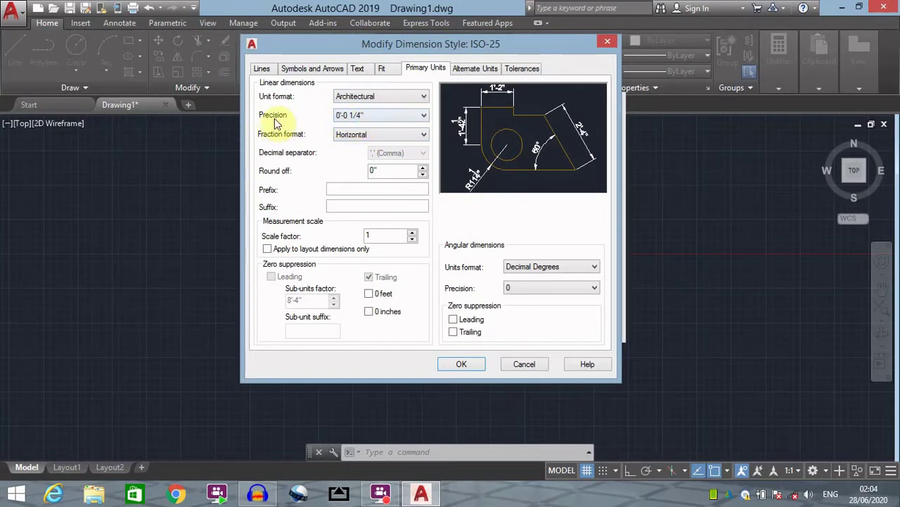
click(422, 115)
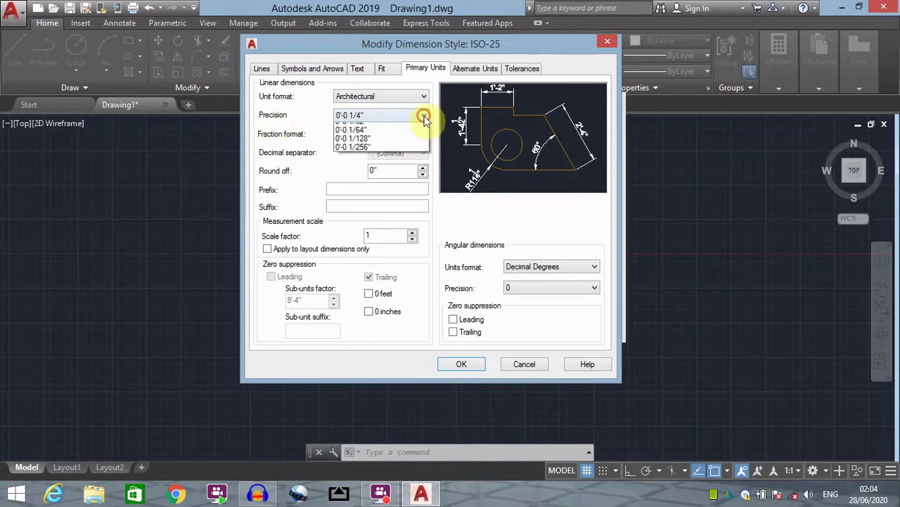
click(359, 143)
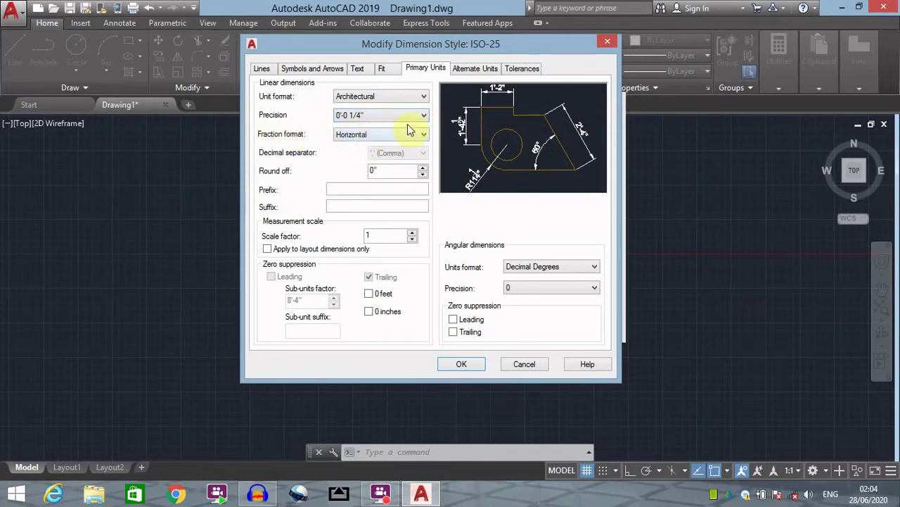
Step: Give ISO-25 dimension text a 6" height and ISO standard alignment
click(358, 69)
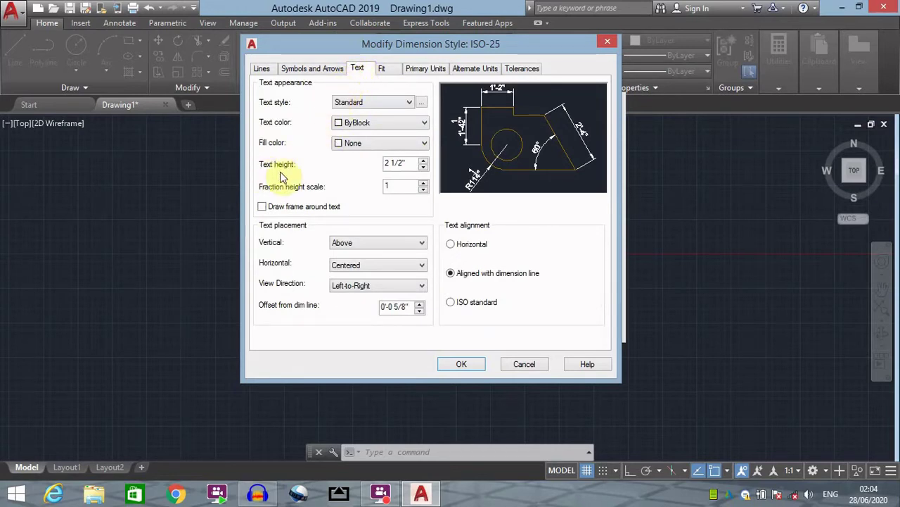
drag(412, 163, 357, 173)
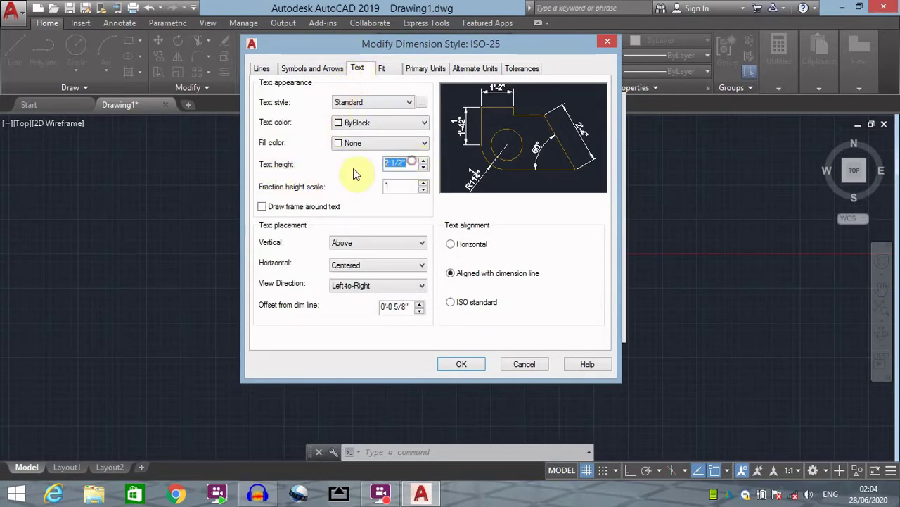
text(6)
key(Tab)
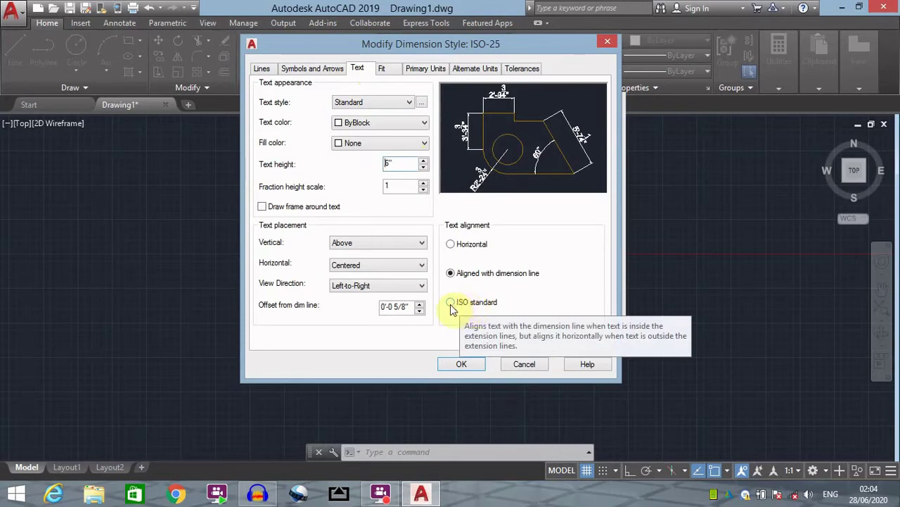
click(451, 303)
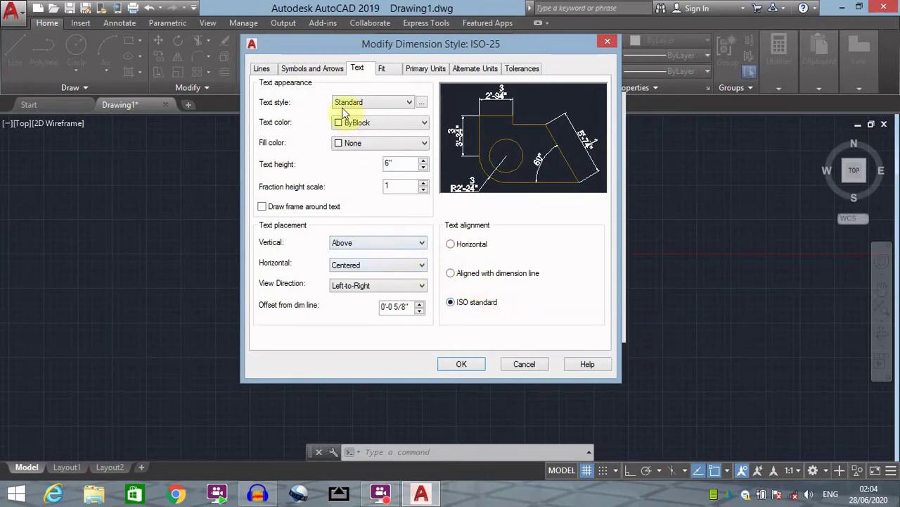
Step: Replace the ISO-25 arrow size of 2 1/2" with 6" on Symbols and Arrows
click(317, 73)
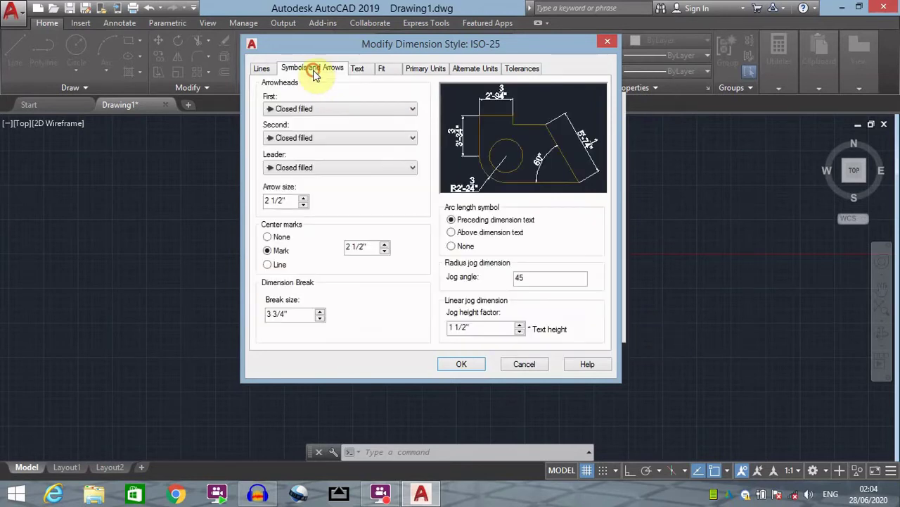
click(287, 200)
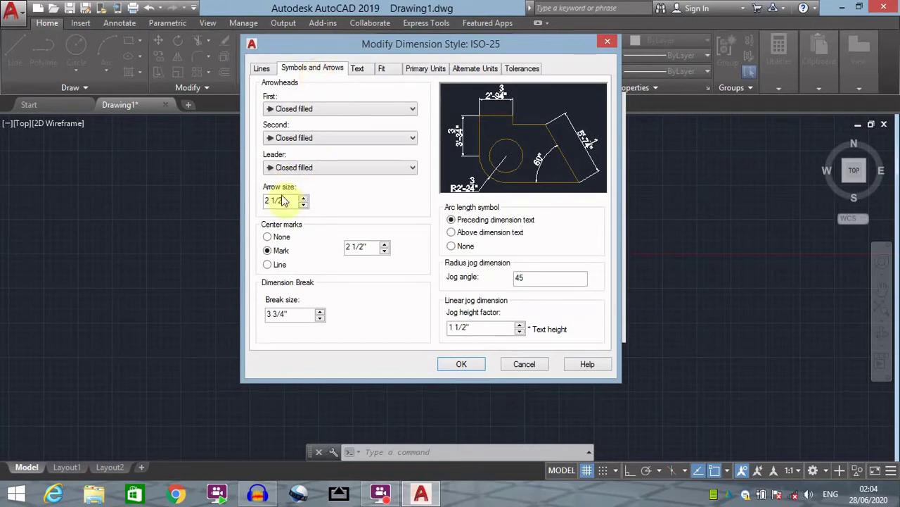
drag(289, 201, 232, 206)
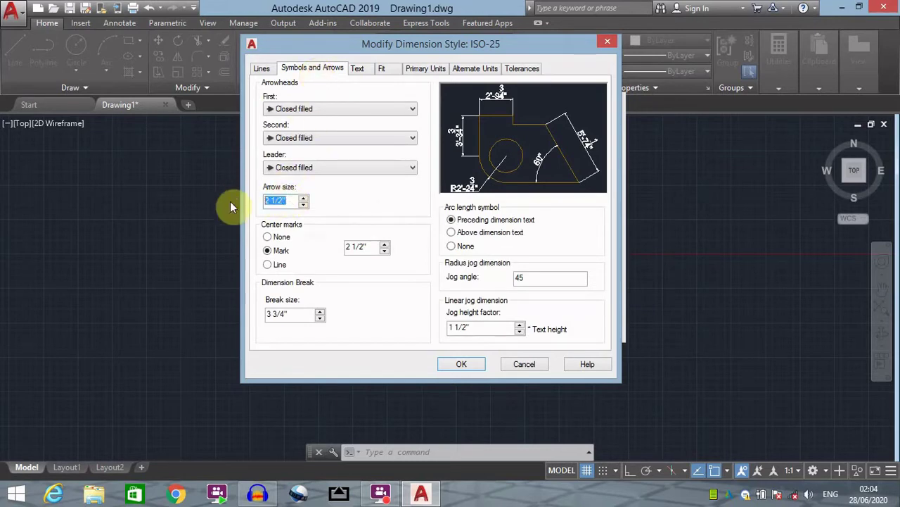
text(1)
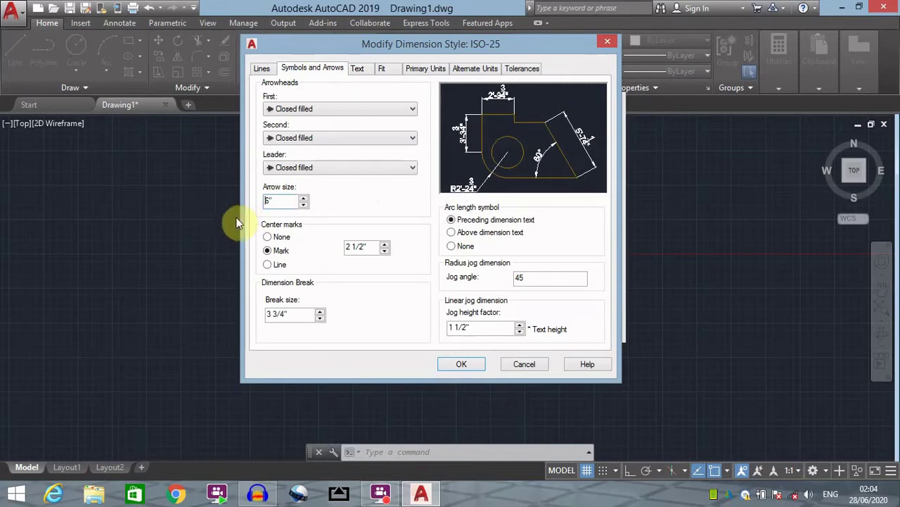
Step: Set ISO-25 baseline spacing, extension beyond dimension lines and offset from origin to 6"
click(260, 71)
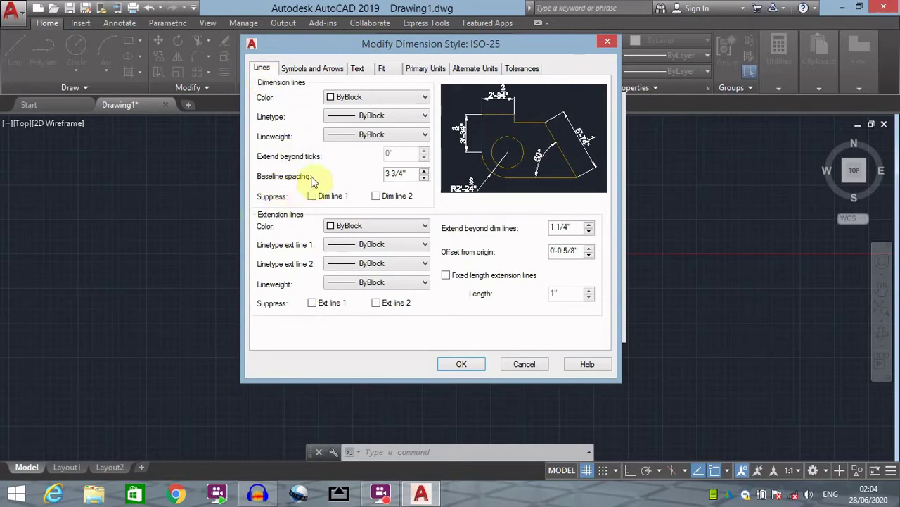
drag(394, 173, 405, 173)
text(6)
drag(577, 226, 551, 227)
text(6)
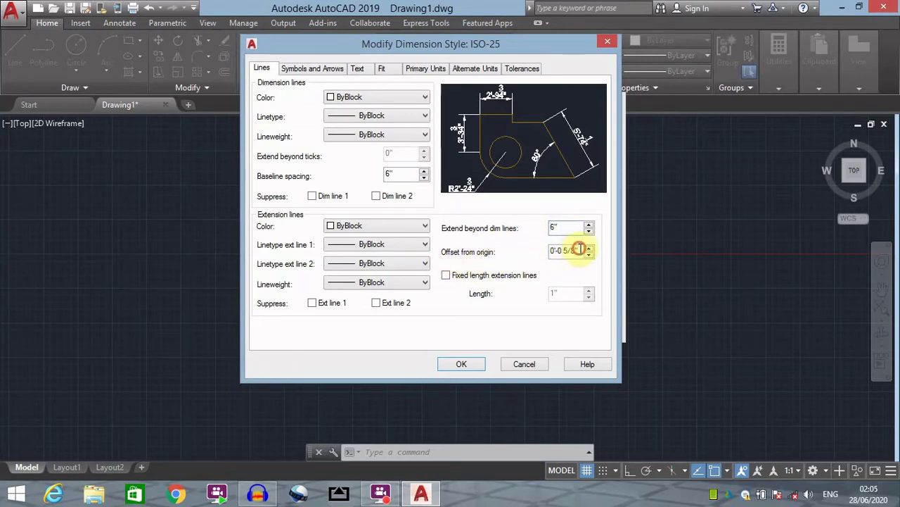
drag(583, 251, 527, 265)
text(6)
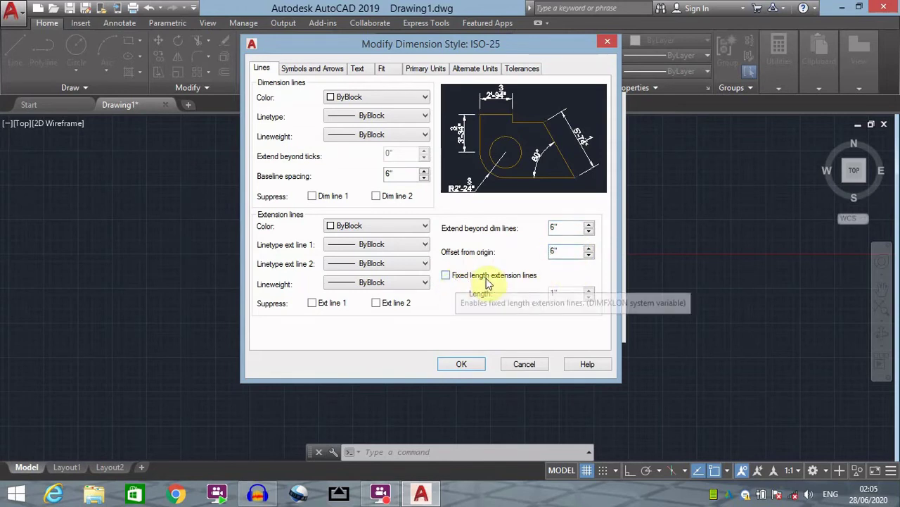
Step: Turn on 6" fixed-length extension lines and save the ISO-25 style
click(445, 275)
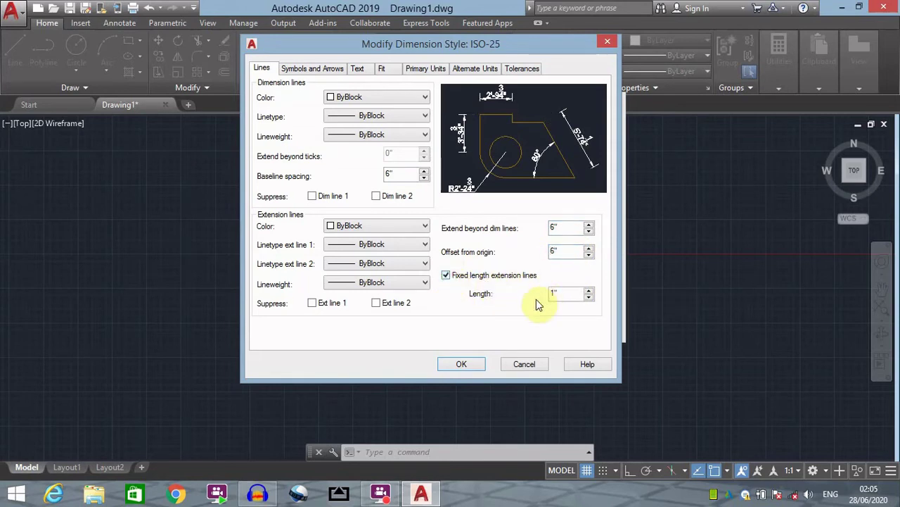
drag(570, 293, 496, 308)
text(6)
click(460, 365)
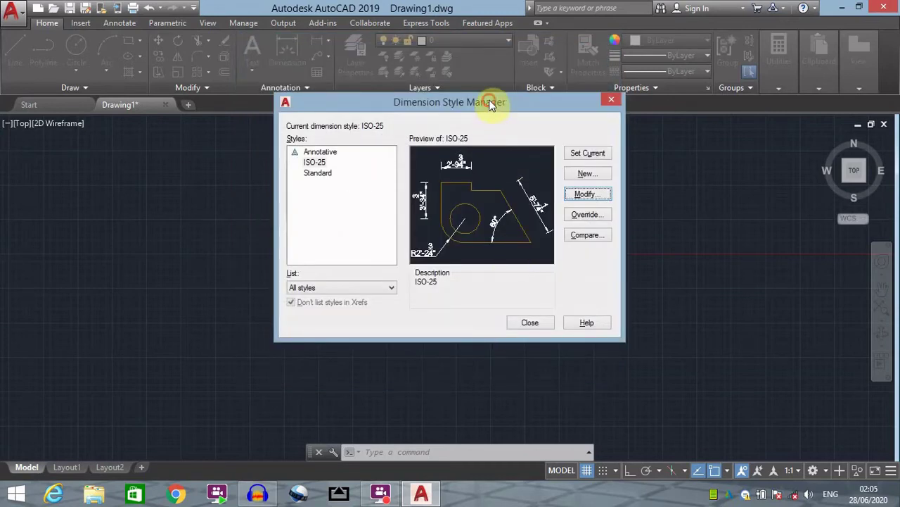
Step: Close the Dimension Style Manager, leaving ISO-25 as the current style in the empty drawing
drag(488, 99, 416, 113)
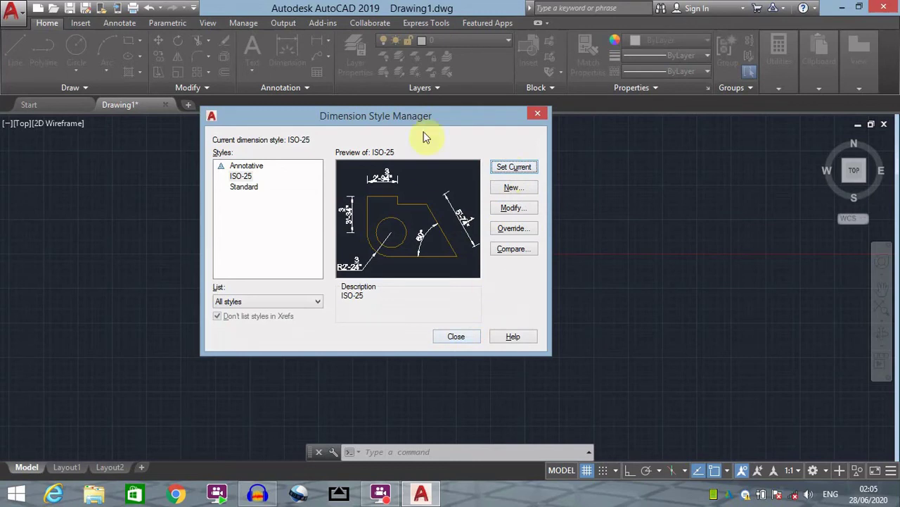
drag(430, 116, 442, 99)
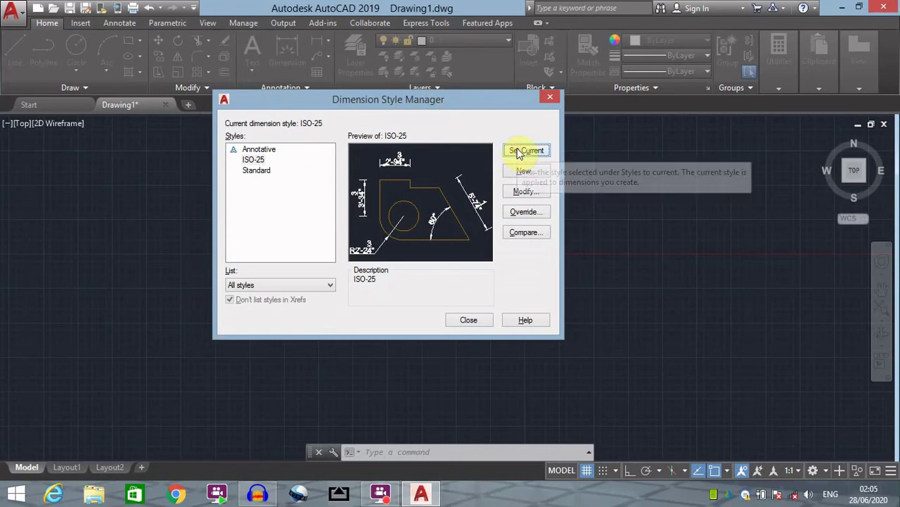
click(469, 321)
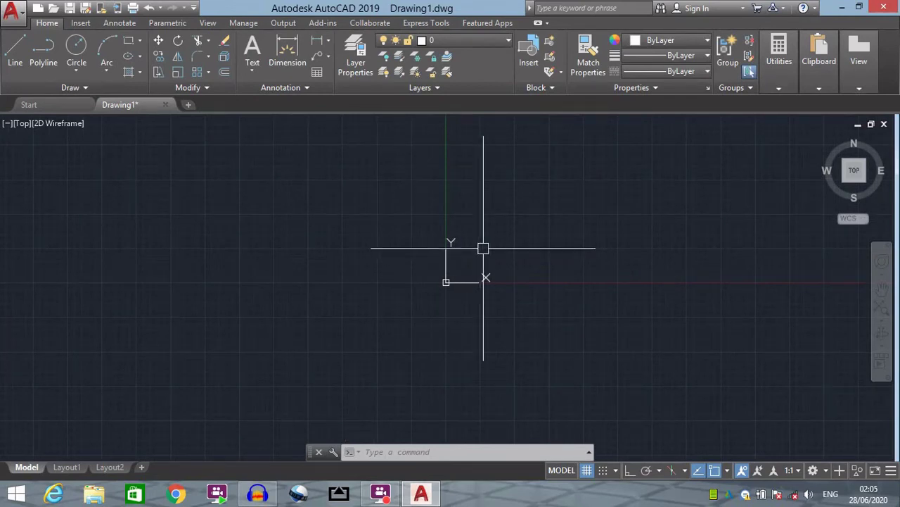
mouse_move(467, 259)
middle_down()
mouse_move(509, 241)
mouse_move(440, 283)
middle_up()
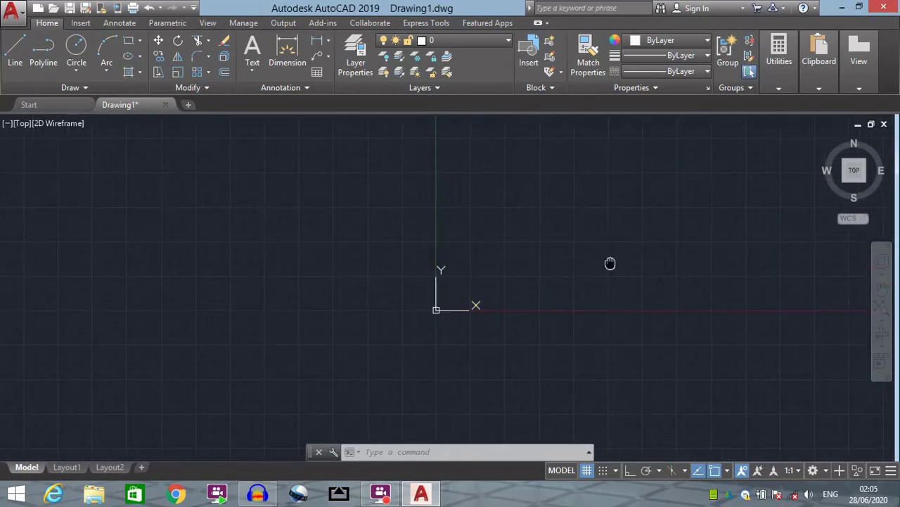
middle_drag(609, 261, 509, 278)
middle_drag(427, 288, 463, 276)
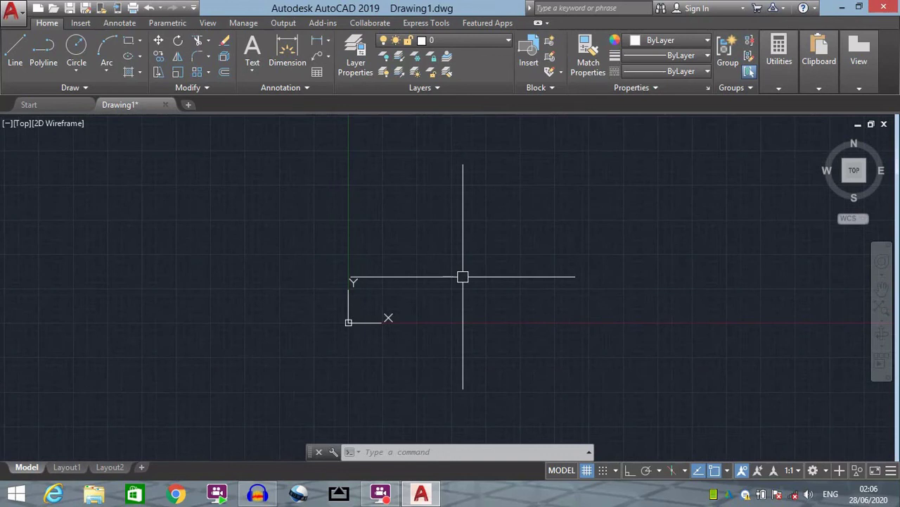
middle_drag(370, 301, 468, 277)
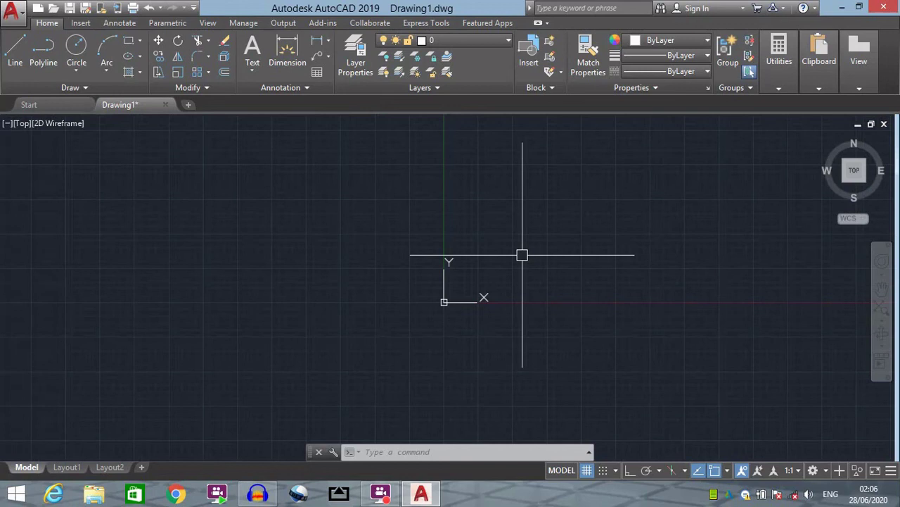
middle_drag(522, 256, 557, 213)
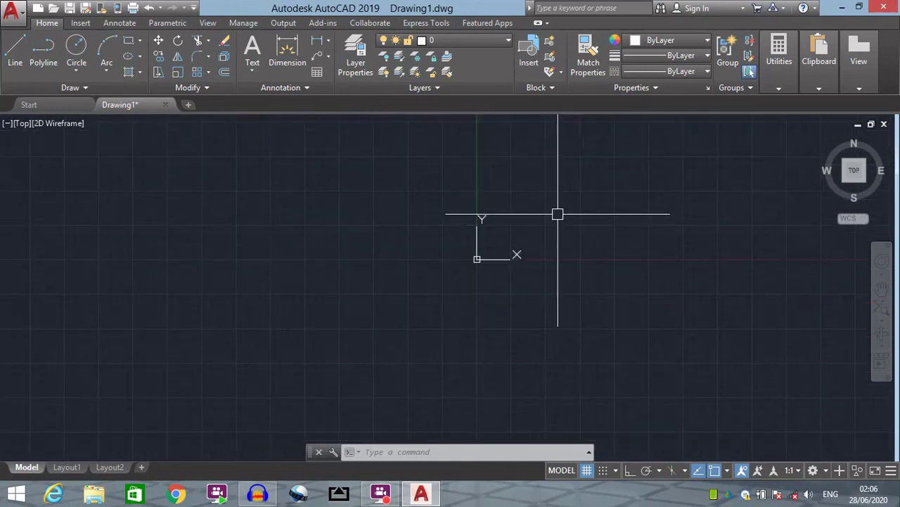